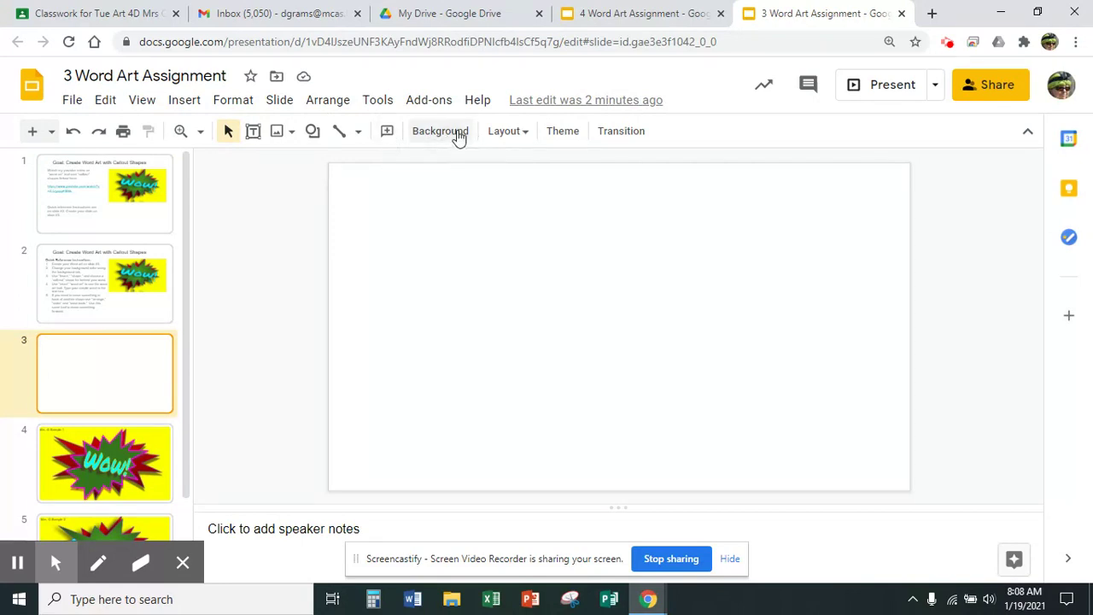
Set slide 3's background color to bright yellow
{"action": "left_click", "coordinate": [1030, 135]}
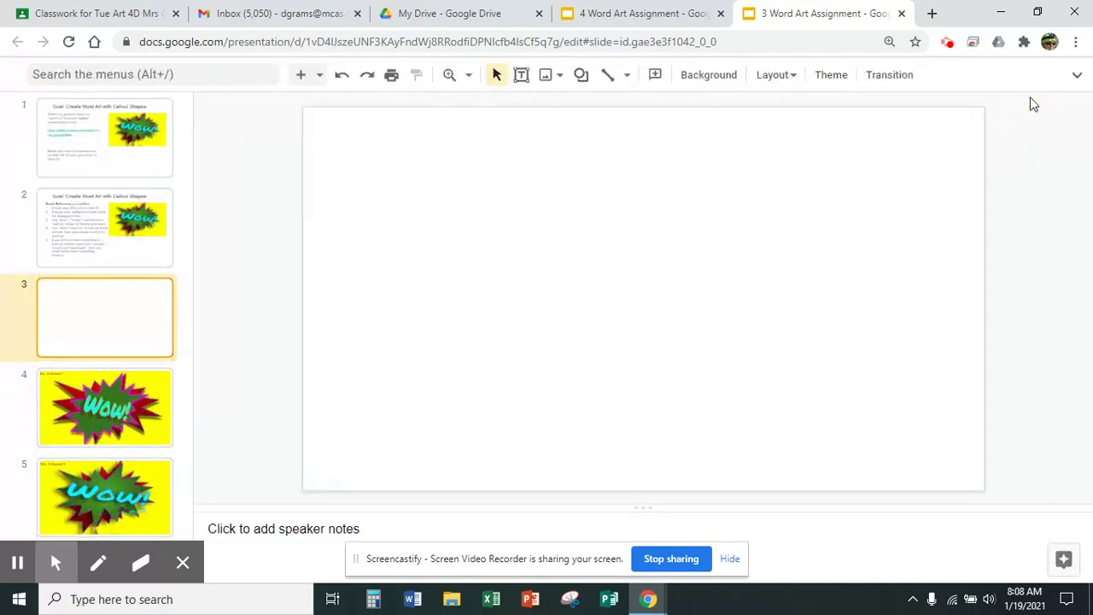
{"action": "left_click", "coordinate": [1079, 78]}
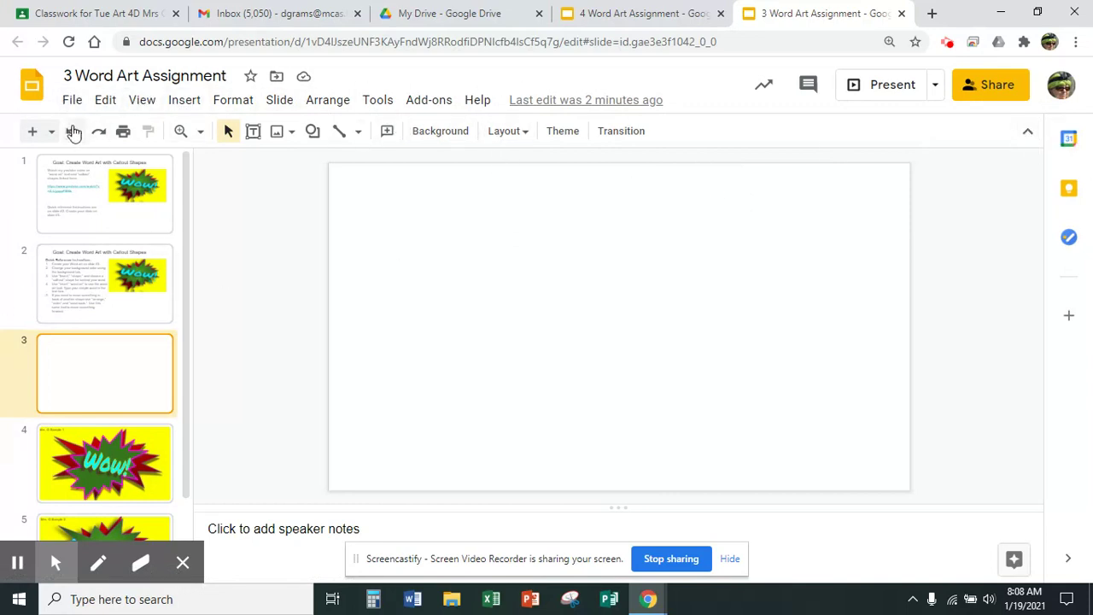
{"action": "left_click", "coordinate": [441, 132]}
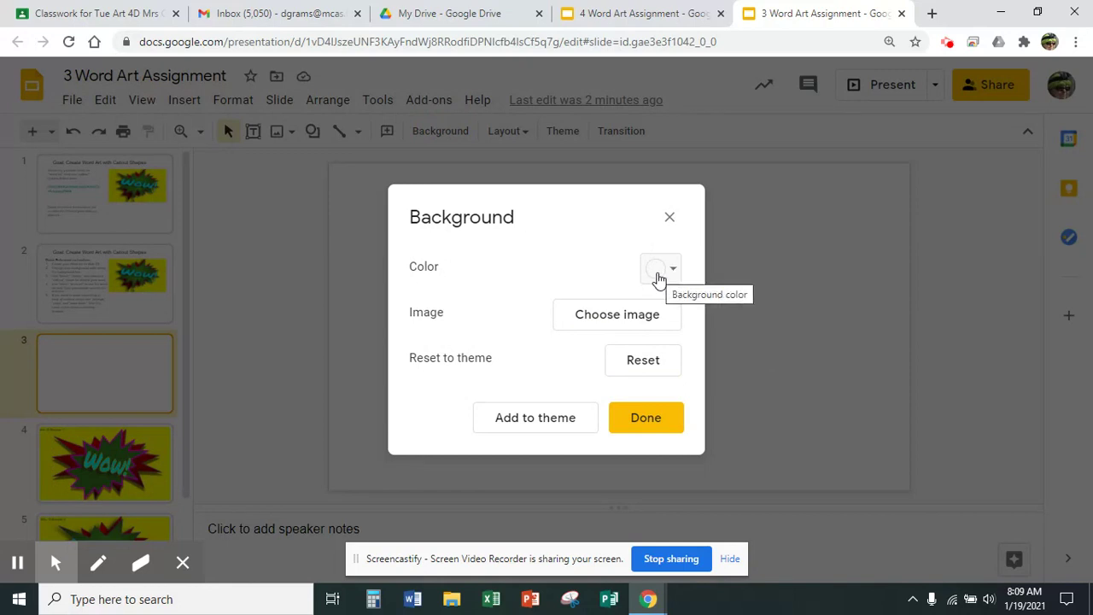
{"action": "left_click", "coordinate": [658, 273]}
{"action": "left_click", "coordinate": [725, 386]}
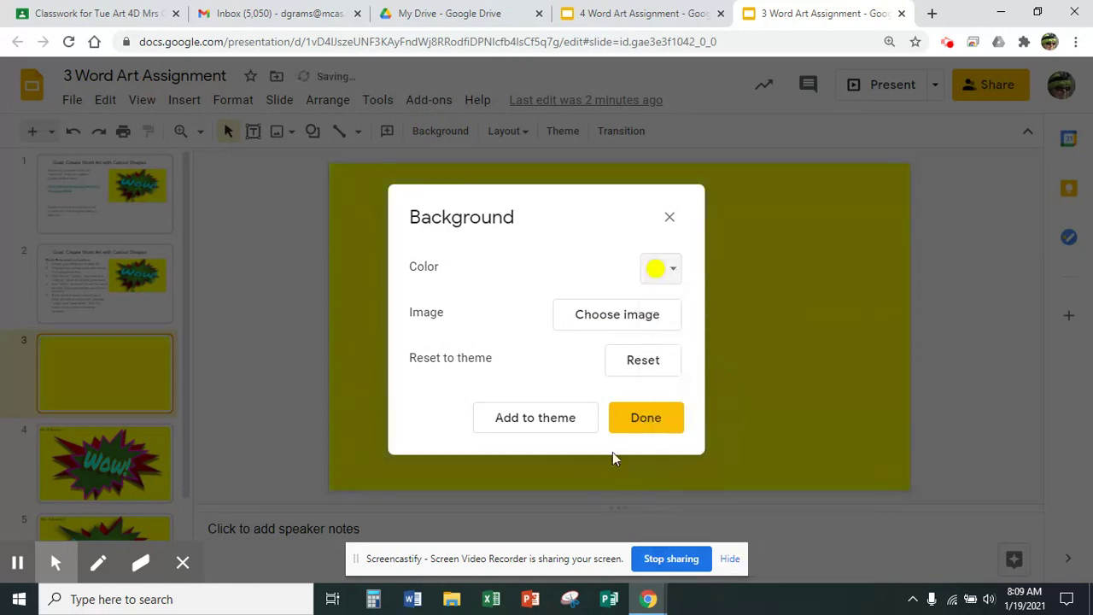
{"action": "left_click", "coordinate": [646, 418]}
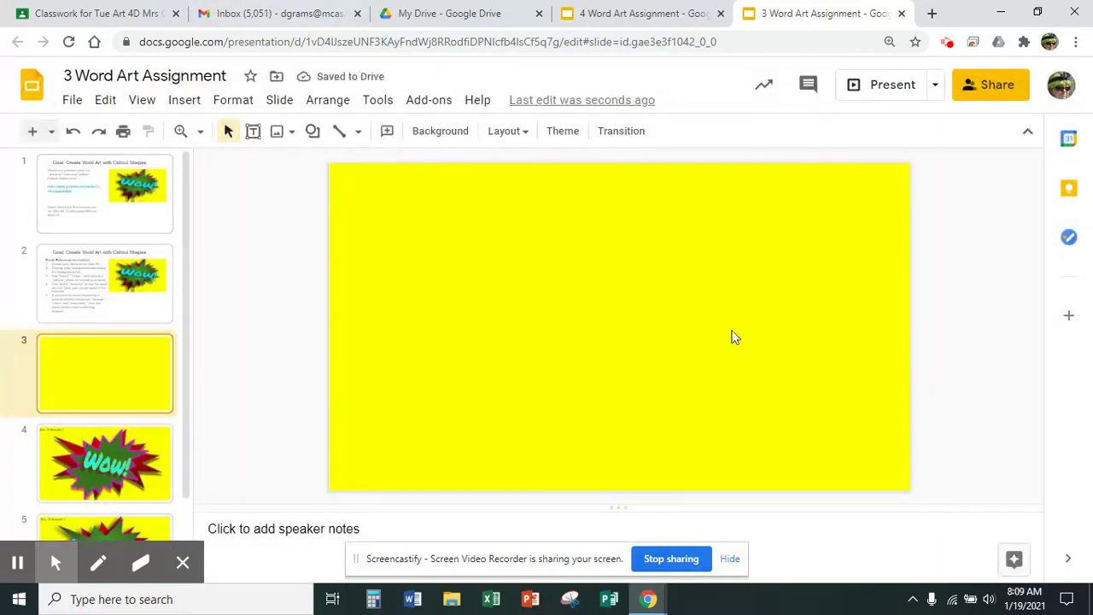
{"action": "left_click", "coordinate": [312, 136]}
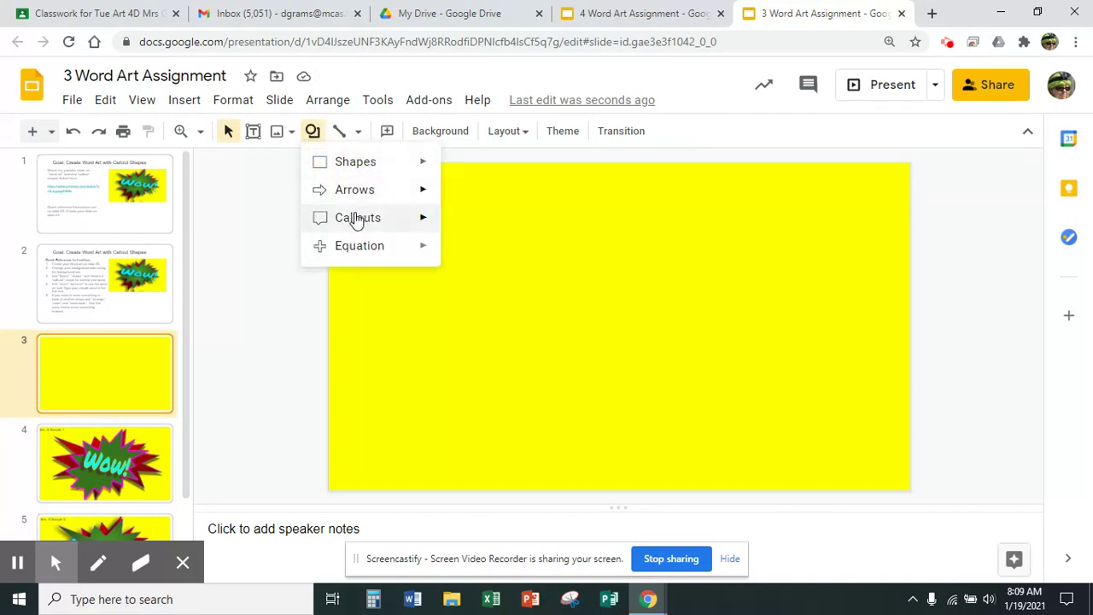
Draw a large explosion callout from Callouts spanning most of the yellow slide
{"action": "mouse_move", "coordinate": [357, 220]}
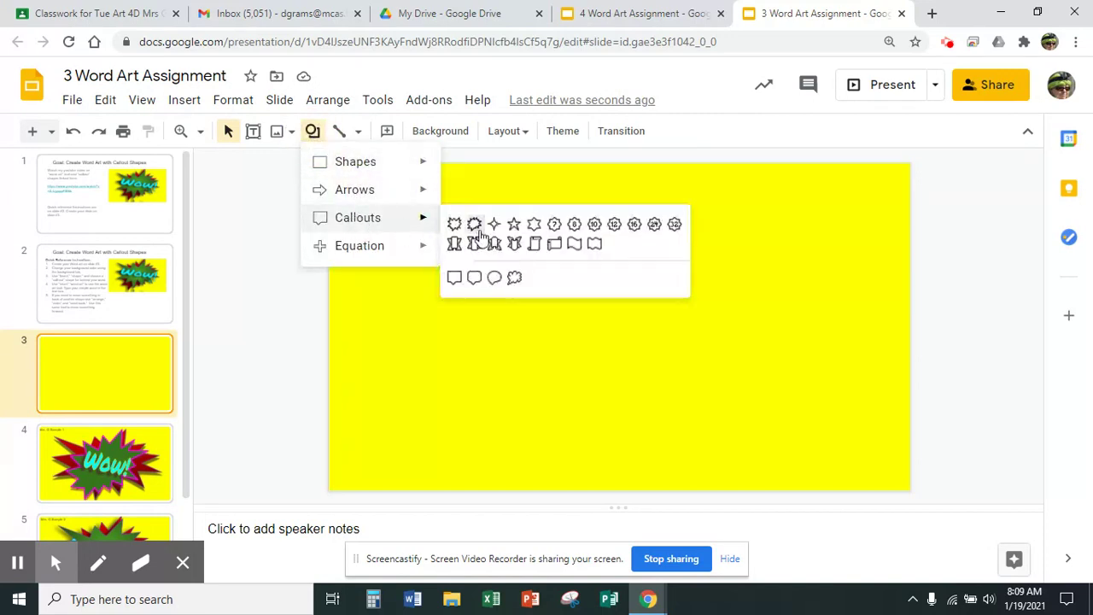
{"action": "left_click", "coordinate": [455, 222]}
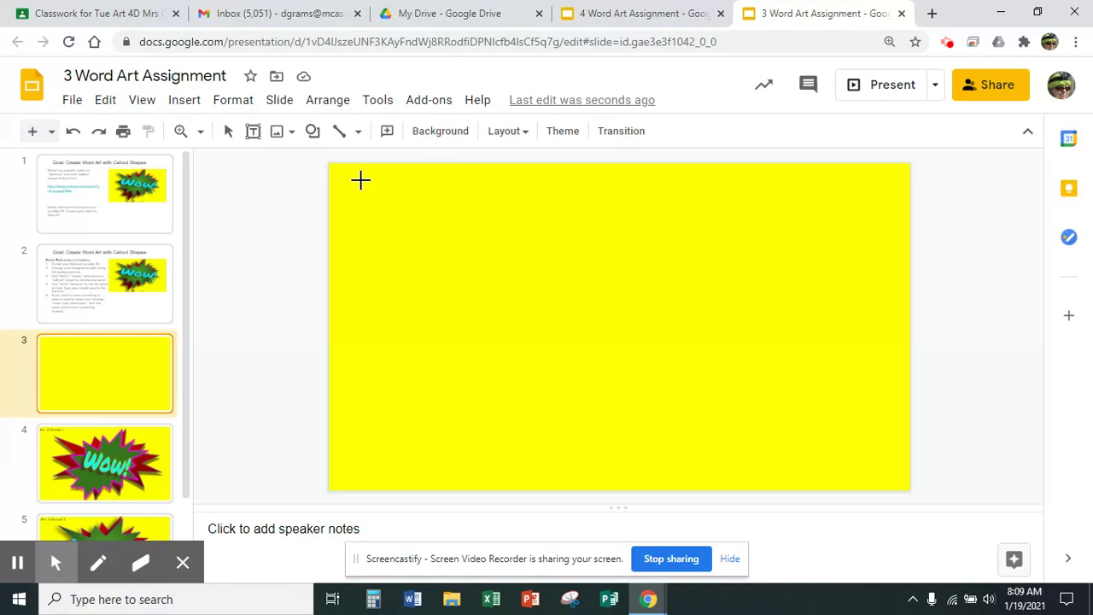
{"action": "left_click_drag", "start_coordinate": [361, 179], "coordinate": [884, 461]}
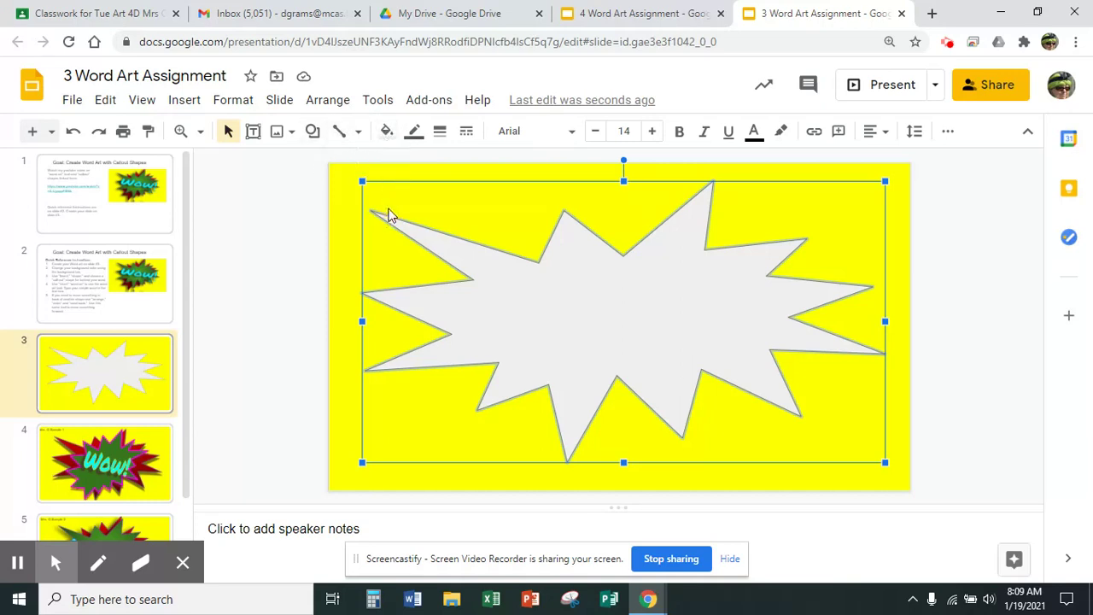
{"action": "left_click", "coordinate": [386, 135]}
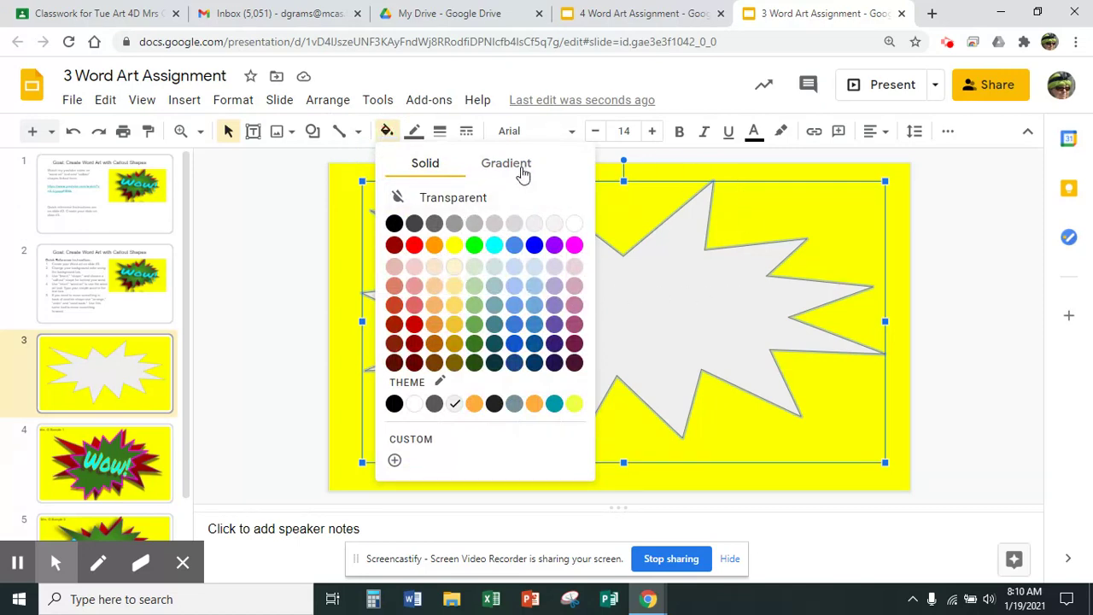
Change the starburst's fill from light grey to dark red
{"action": "left_click", "coordinate": [413, 344]}
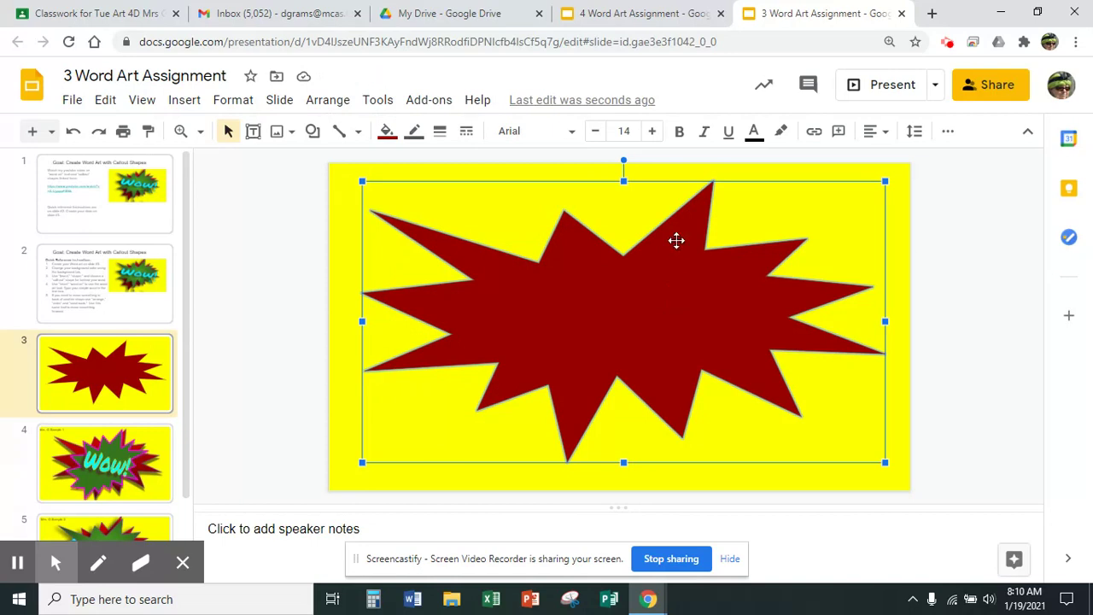
{"action": "left_click", "coordinate": [313, 132]}
Draw a second explosion callout and shift it up and left over the red one
{"action": "mouse_move", "coordinate": [350, 224]}
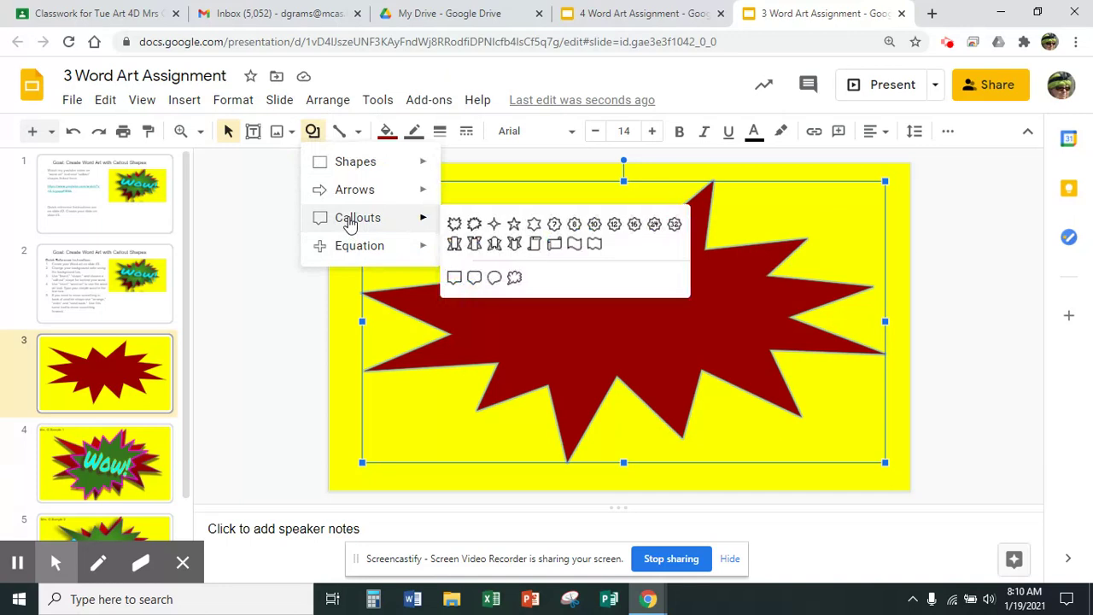
{"action": "left_click", "coordinate": [476, 224]}
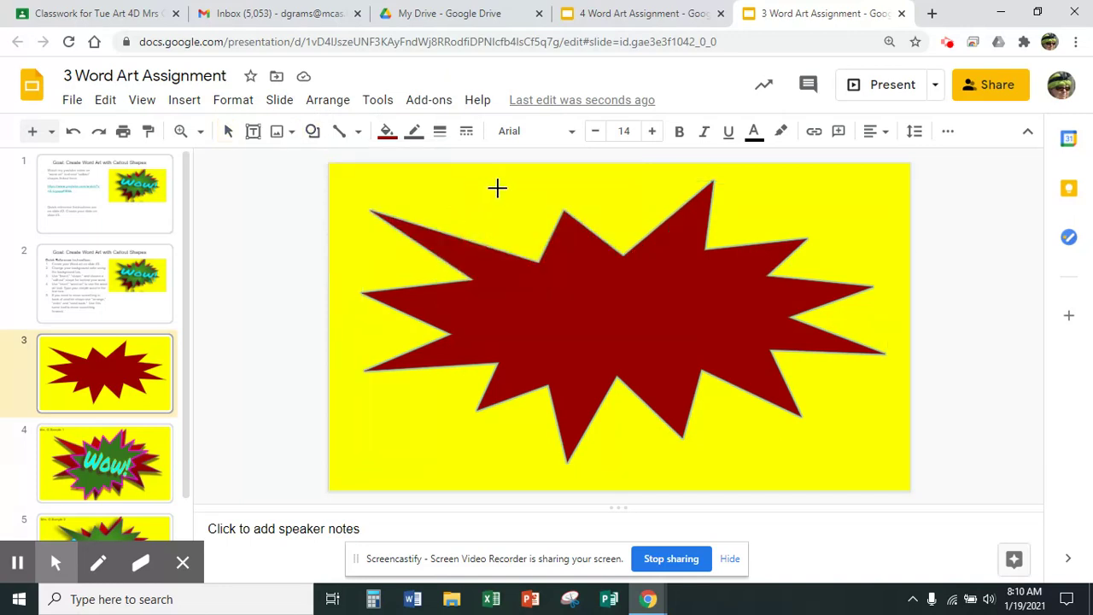
{"action": "mouse_move", "coordinate": [496, 192]}
{"action": "left_mouse_down"}
{"action": "mouse_move", "coordinate": [576, 305]}
{"action": "mouse_move", "coordinate": [809, 475]}
{"action": "mouse_move", "coordinate": [867, 485]}
{"action": "left_mouse_up"}
{"action": "mouse_move", "coordinate": [661, 376]}
{"action": "left_mouse_down"}
{"action": "mouse_move", "coordinate": [590, 344]}
{"action": "mouse_move", "coordinate": [584, 356]}
{"action": "left_mouse_up"}
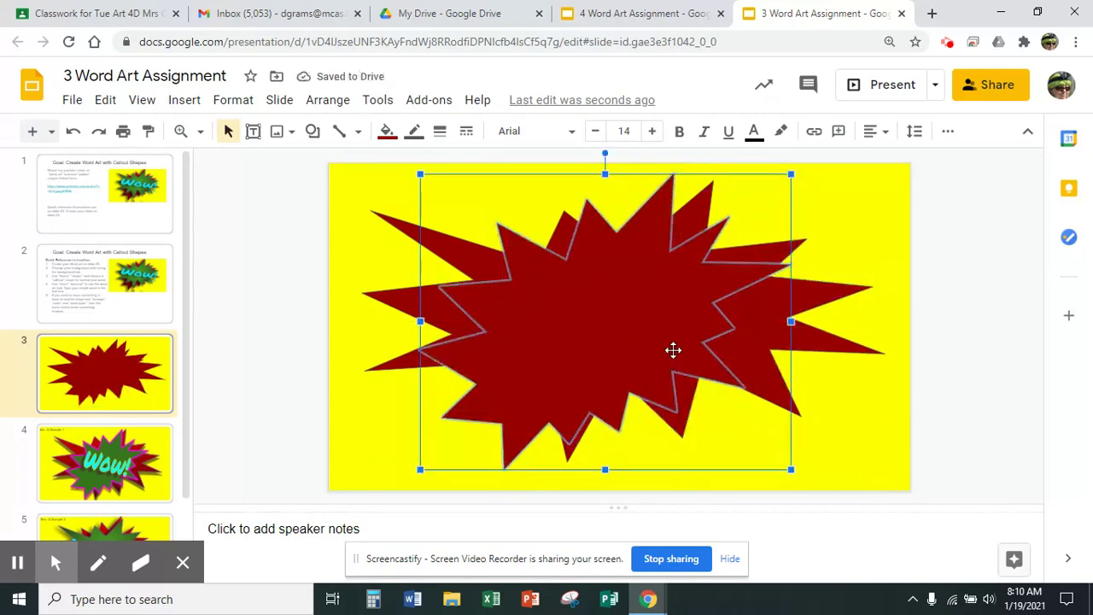
Fill the front starburst dark green and enlarge it slightly
{"action": "left_click", "coordinate": [385, 136]}
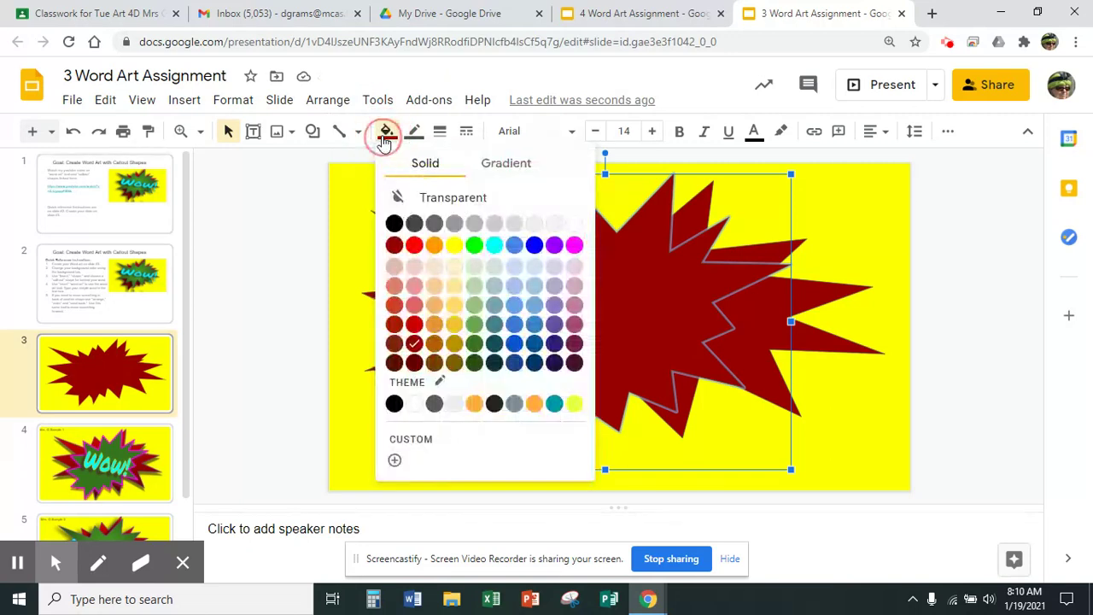
{"action": "left_click", "coordinate": [472, 344]}
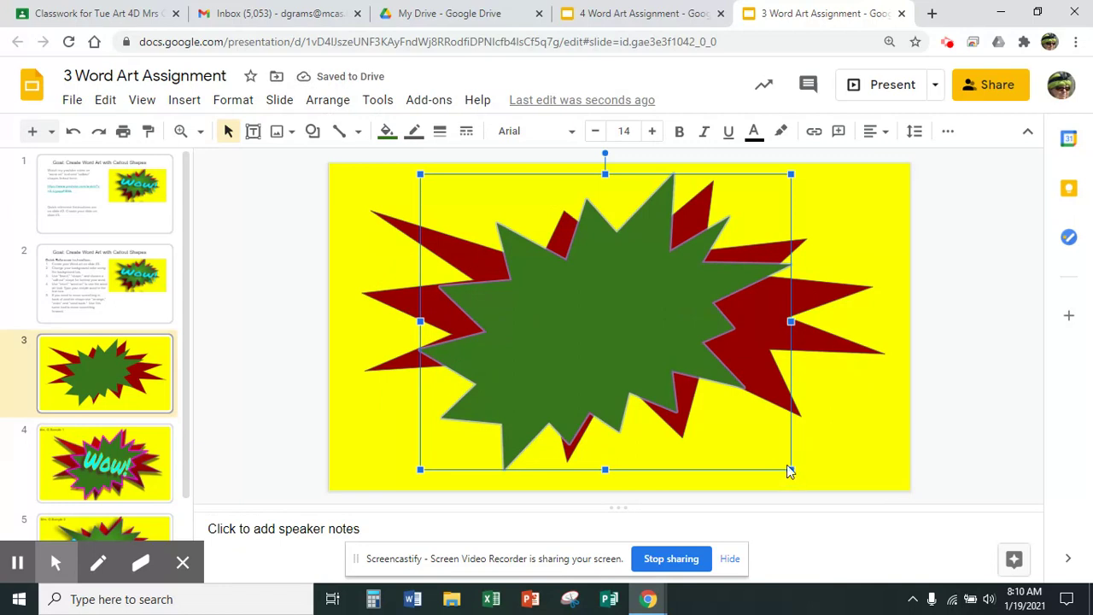
{"action": "left_click_drag", "start_coordinate": [790, 469], "coordinate": [810, 478]}
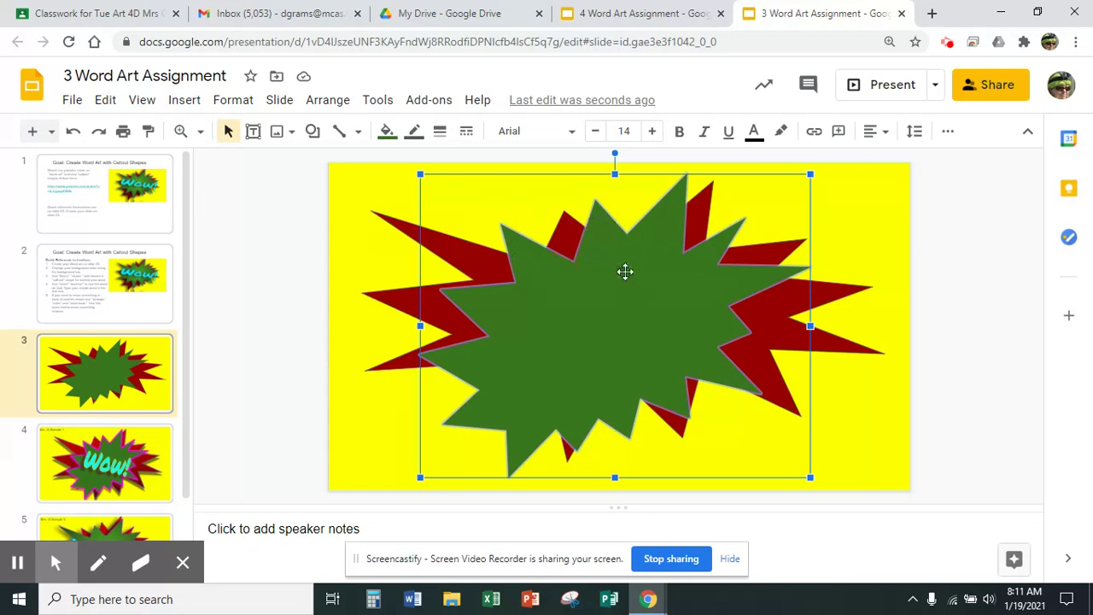
Shrink the green starburst, enlarge the red one, and move the green one up and right
{"action": "left_click", "coordinate": [394, 221]}
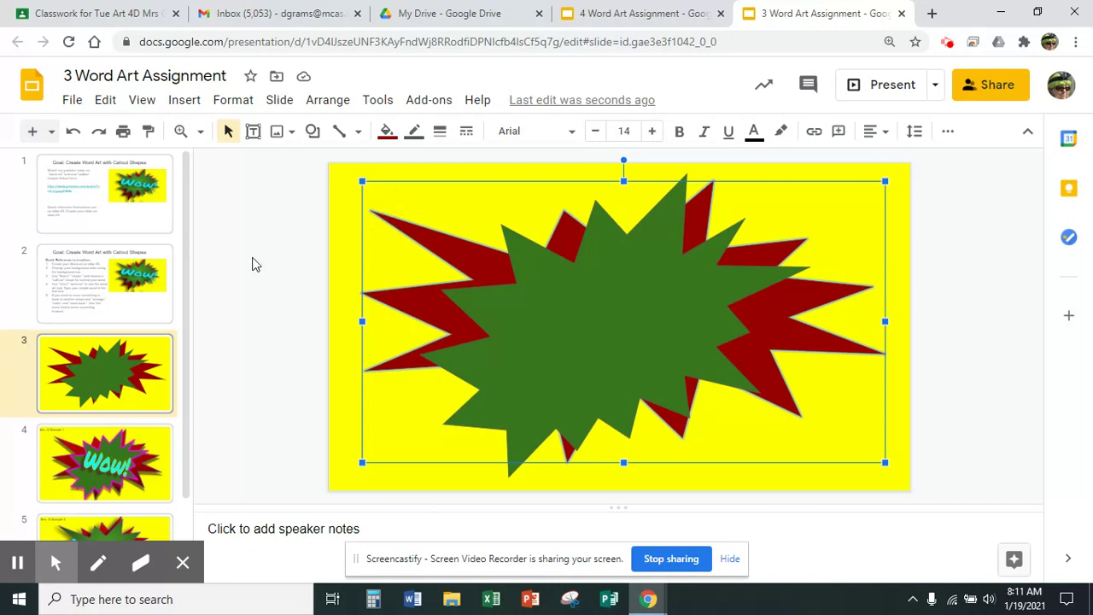
{"action": "left_click", "coordinate": [567, 305]}
{"action": "left_click_drag", "start_coordinate": [809, 175], "coordinate": [776, 200]}
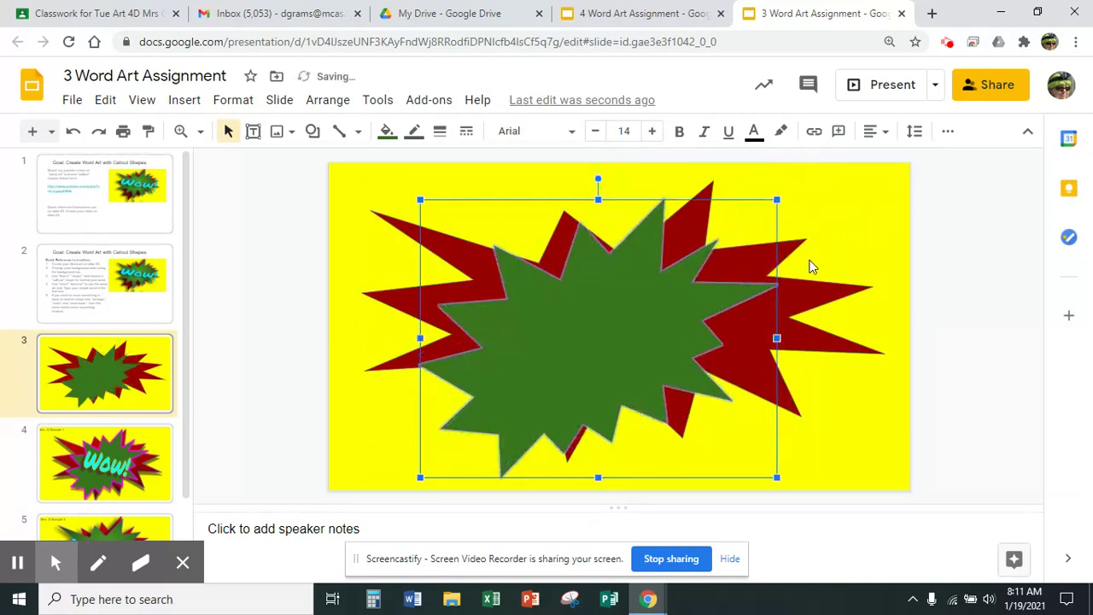
{"action": "left_click", "coordinate": [843, 313]}
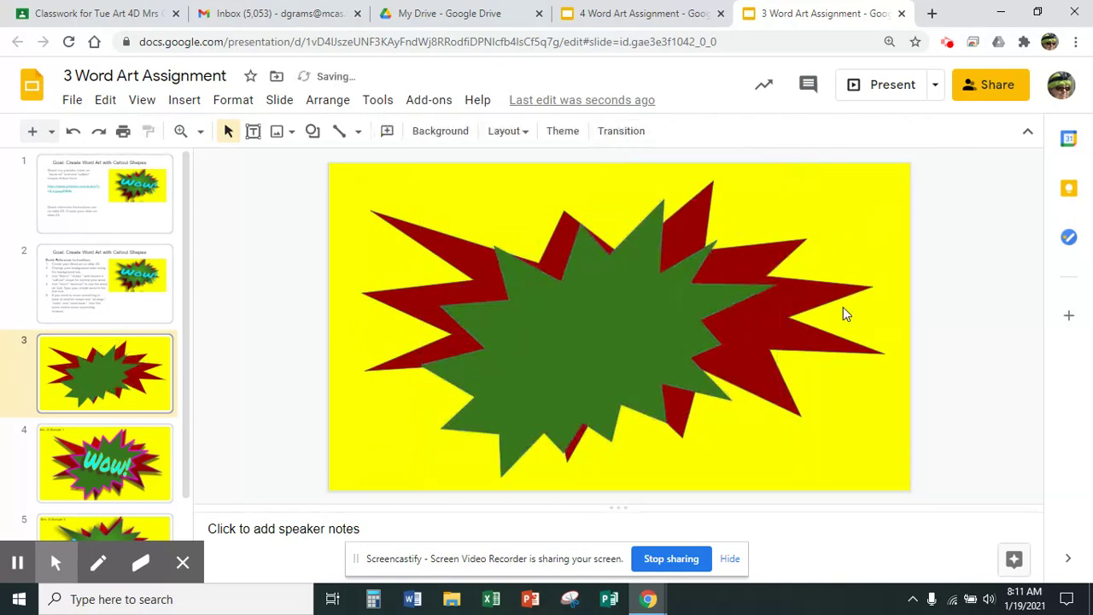
{"action": "left_click", "coordinate": [796, 299]}
{"action": "left_click_drag", "start_coordinate": [887, 181], "coordinate": [924, 153]}
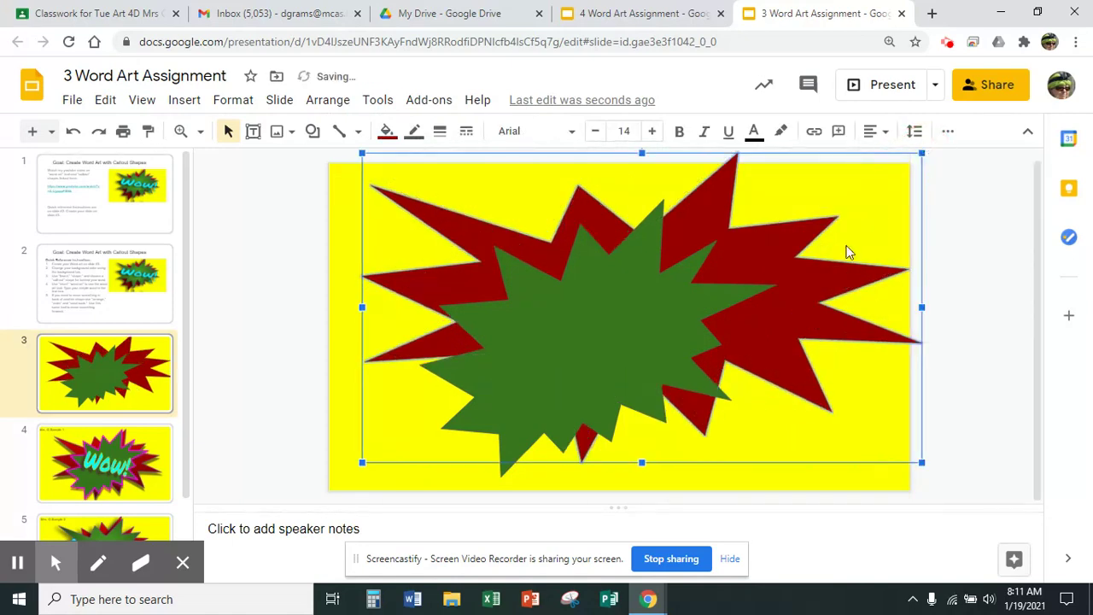
{"action": "left_click", "coordinate": [586, 307]}
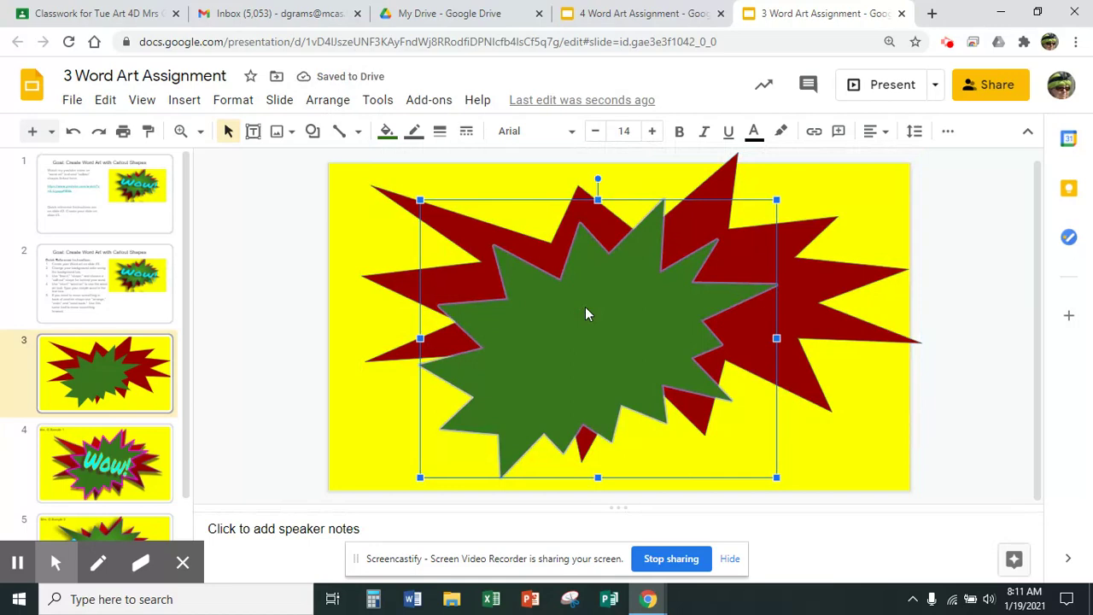
{"action": "left_click_drag", "start_coordinate": [586, 313], "coordinate": [618, 288]}
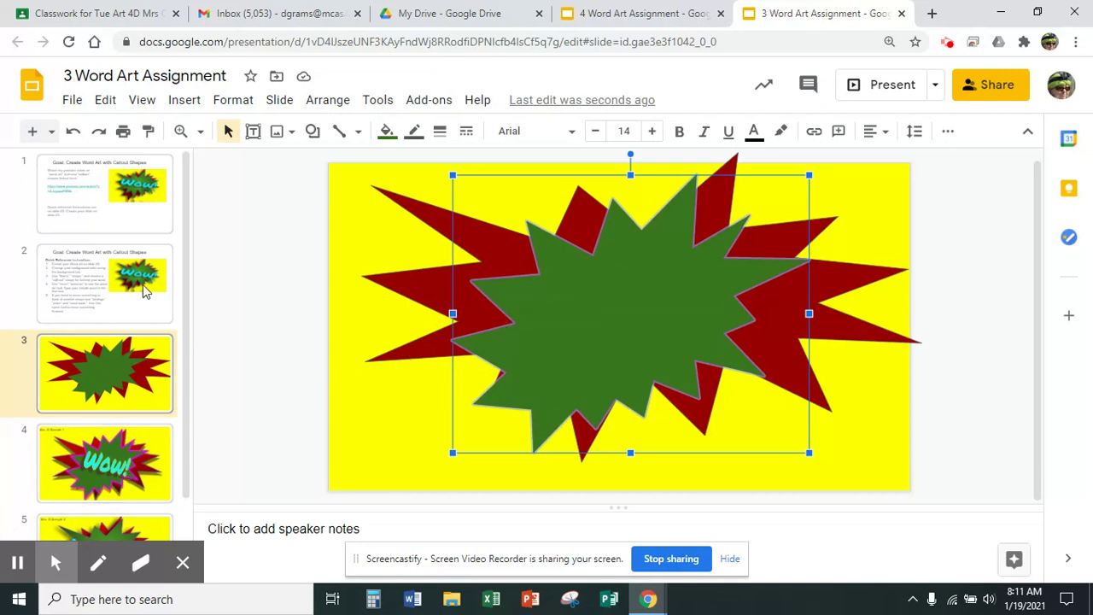
Check the goal on slide 1 and the sample Wow slide on slide 4, then return to slide 3
{"action": "left_click", "coordinate": [151, 190]}
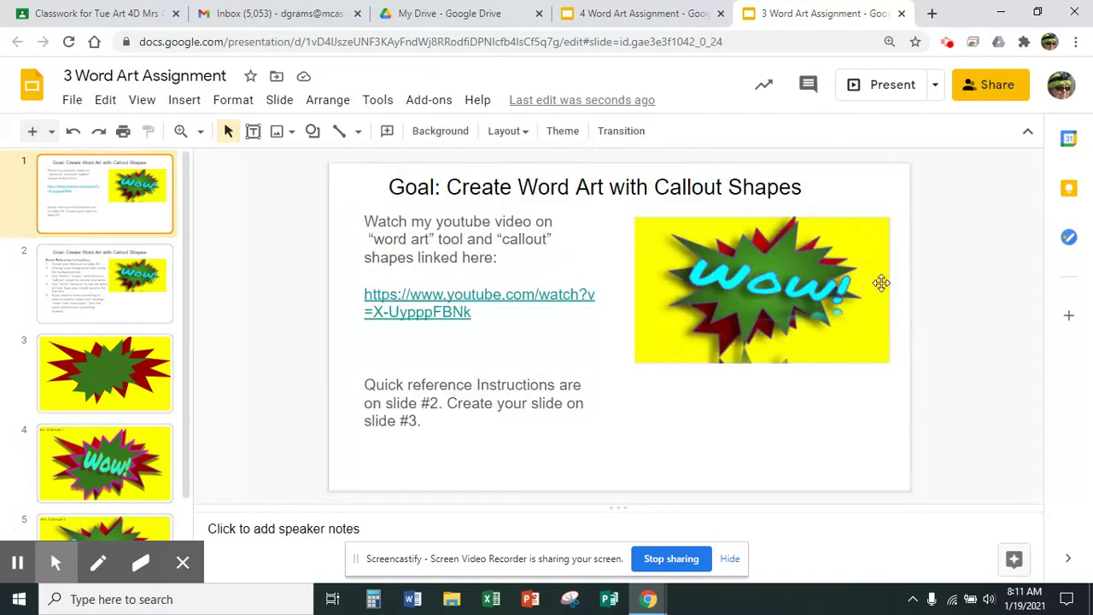
{"action": "left_click", "coordinate": [100, 470]}
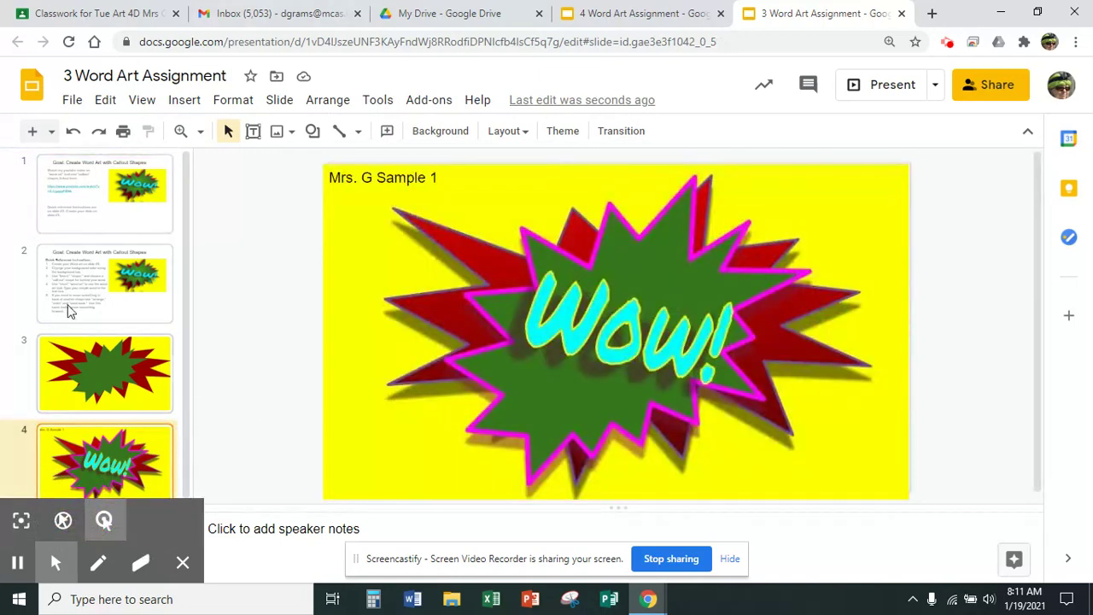
{"action": "left_click", "coordinate": [98, 376]}
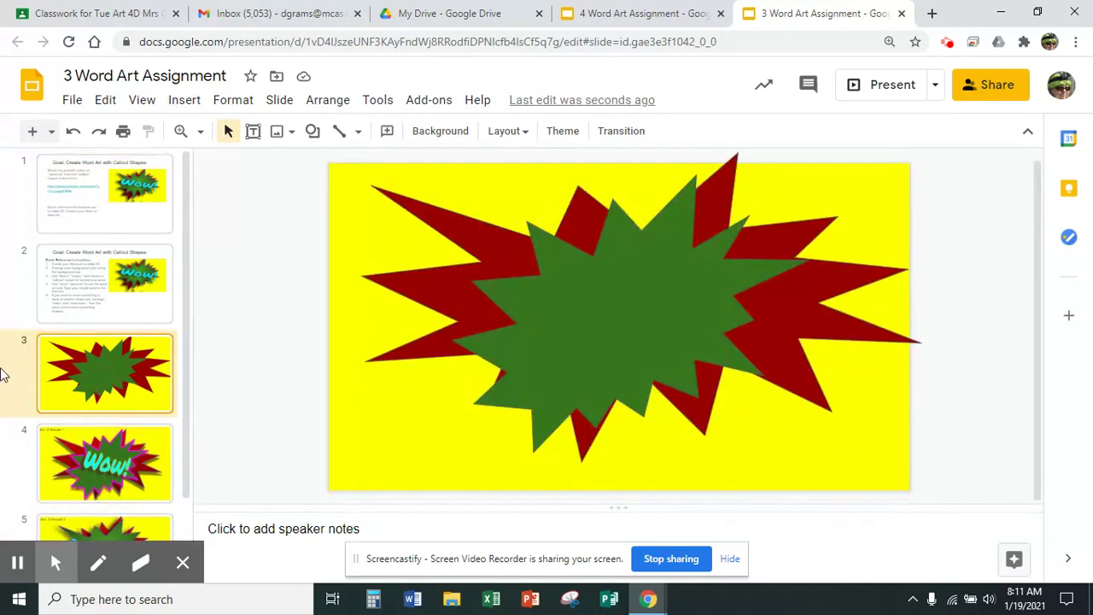
Insert word art reading 'Wow!' on slide 3, clearing the practice words first
{"action": "left_click", "coordinate": [184, 101]}
{"action": "mouse_move", "coordinate": [190, 128]}
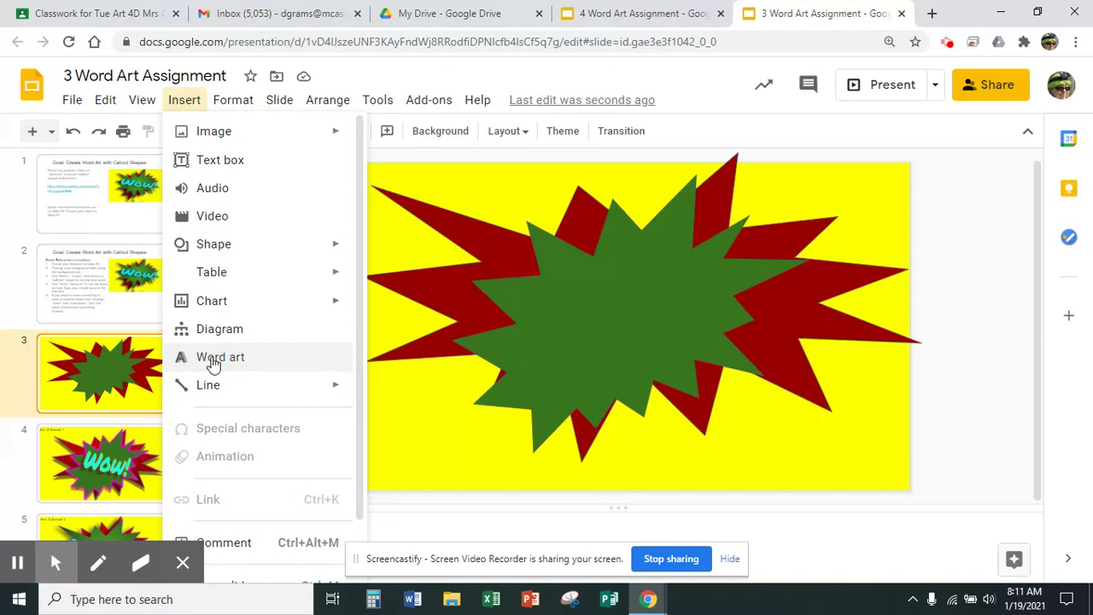
{"action": "left_click", "coordinate": [214, 360]}
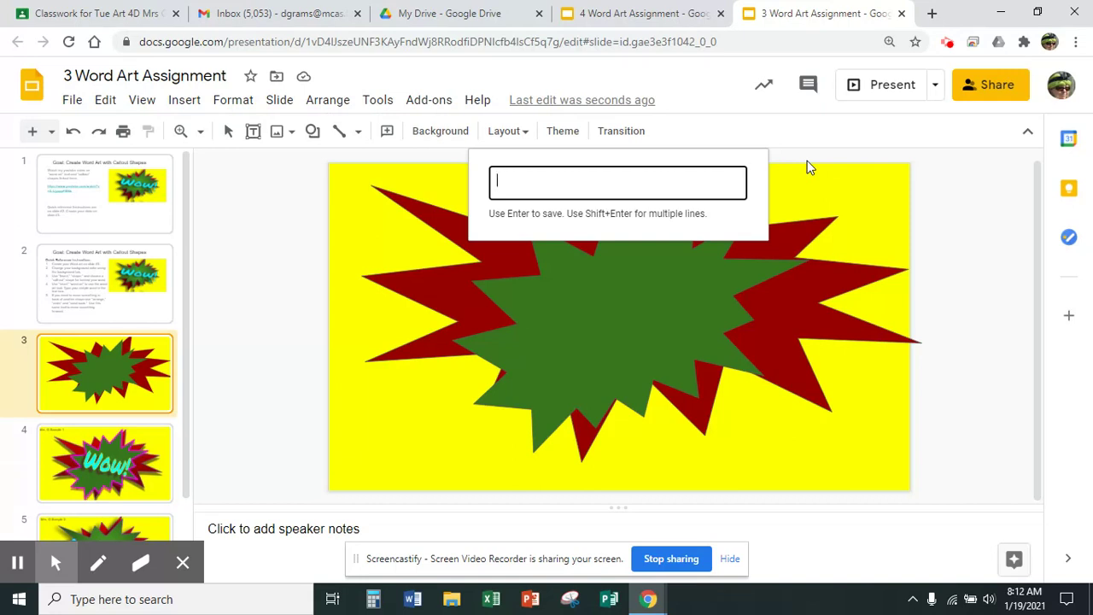
{"action": "type", "text": "wow cool hot super"}
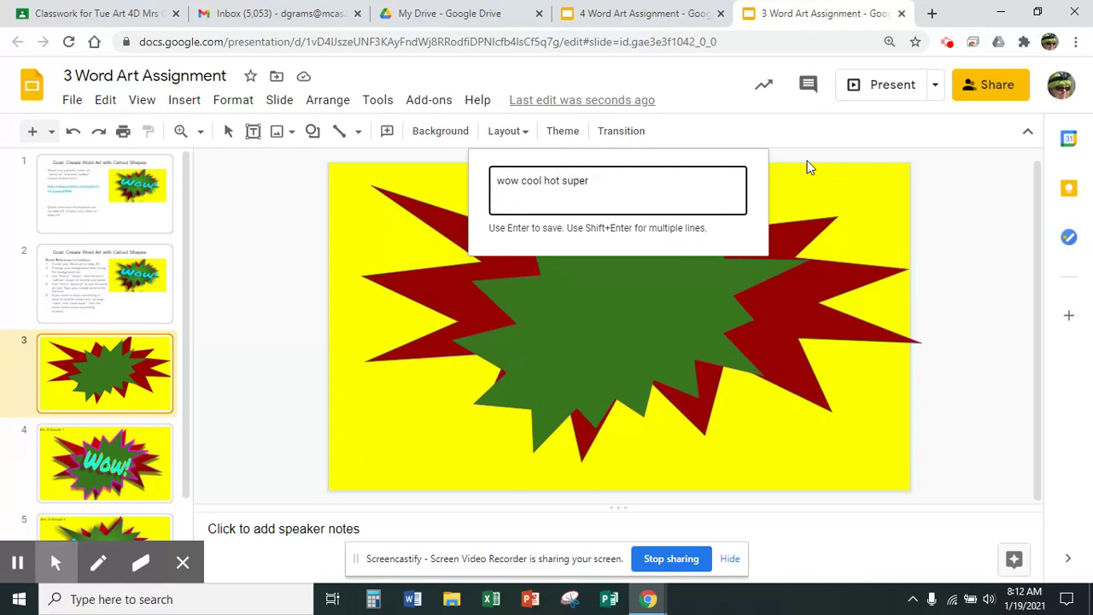
{"action": "type", "text": " pow wham"}
{"action": "key", "text": "BackSpace"}
{"action": "key", "text": "BackSpace"}
{"action": "key", "text": "BackSpace"}
{"action": "key", "text": "BackSpace"}
{"action": "key", "text": "BackSpace"}
{"action": "key", "text": "BackSpace"}
{"action": "key", "text": "BackSpace"}
{"action": "key", "text": "BackSpace"}
{"action": "key", "text": "BackSpace"}
{"action": "key", "text": "BackSpace"}
{"action": "key", "text": "BackSpace"}
{"action": "key", "text": "BackSpace"}
{"action": "key", "text": "BackSpace"}
{"action": "key", "text": "BackSpace"}
{"action": "key", "text": "BackSpace"}
{"action": "key", "text": "BackSpace"}
{"action": "key", "text": "BackSpace"}
{"action": "key", "text": "BackSpace"}
{"action": "key", "text": "BackSpace"}
{"action": "key", "text": "BackSpace"}
{"action": "type", "text": "W"}
{"action": "type", "text": "os"}
{"action": "type", "text": "w!"}
{"action": "key", "text": "Return"}
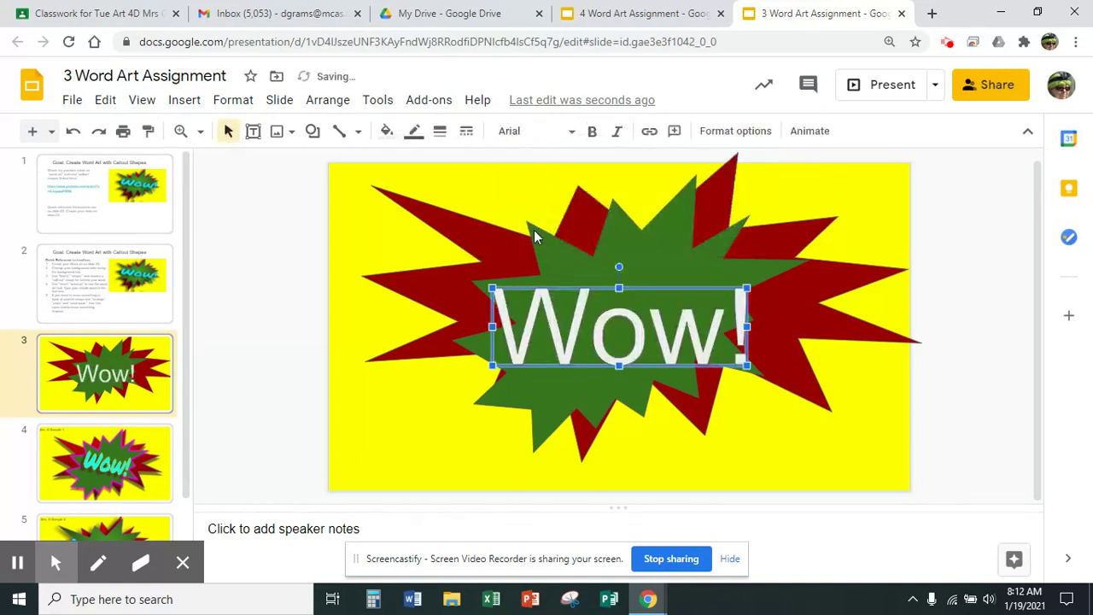
{"action": "left_click", "coordinate": [106, 478]}
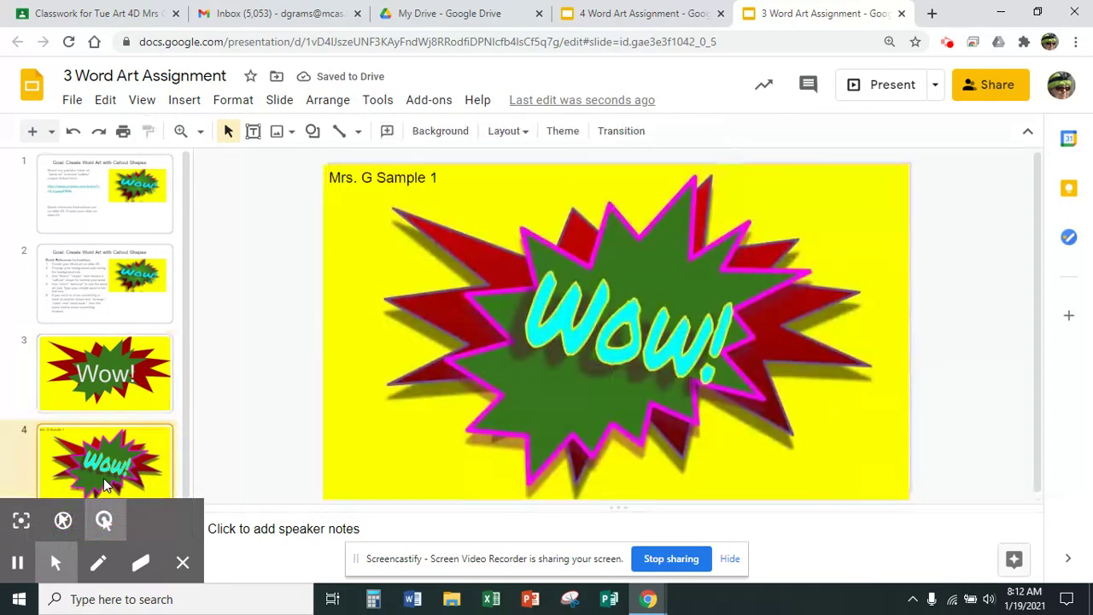
{"action": "left_click", "coordinate": [111, 374]}
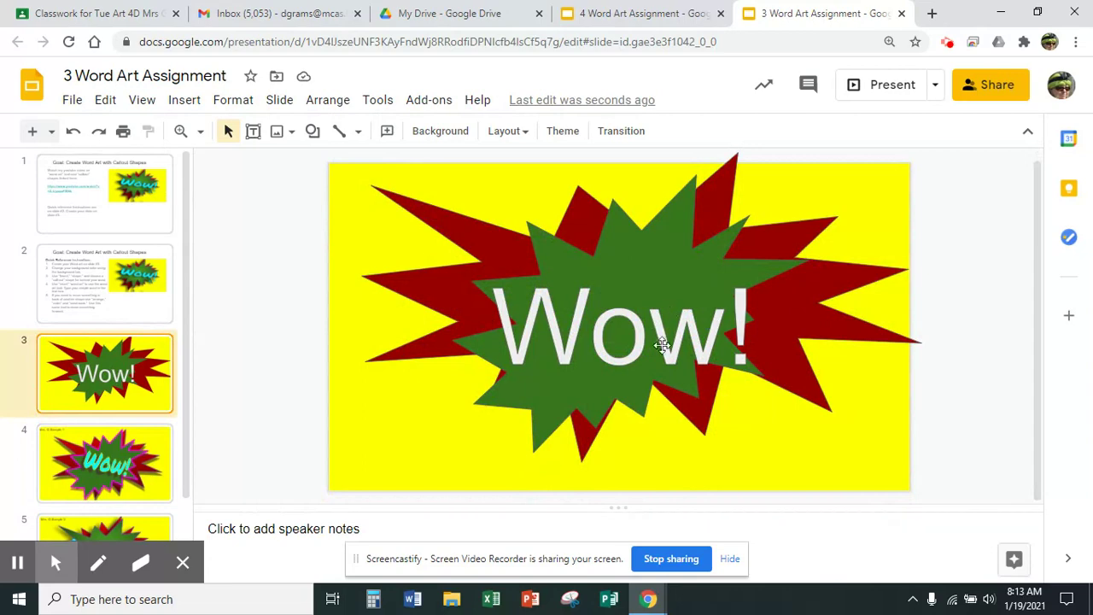
{"action": "left_click", "coordinate": [609, 329]}
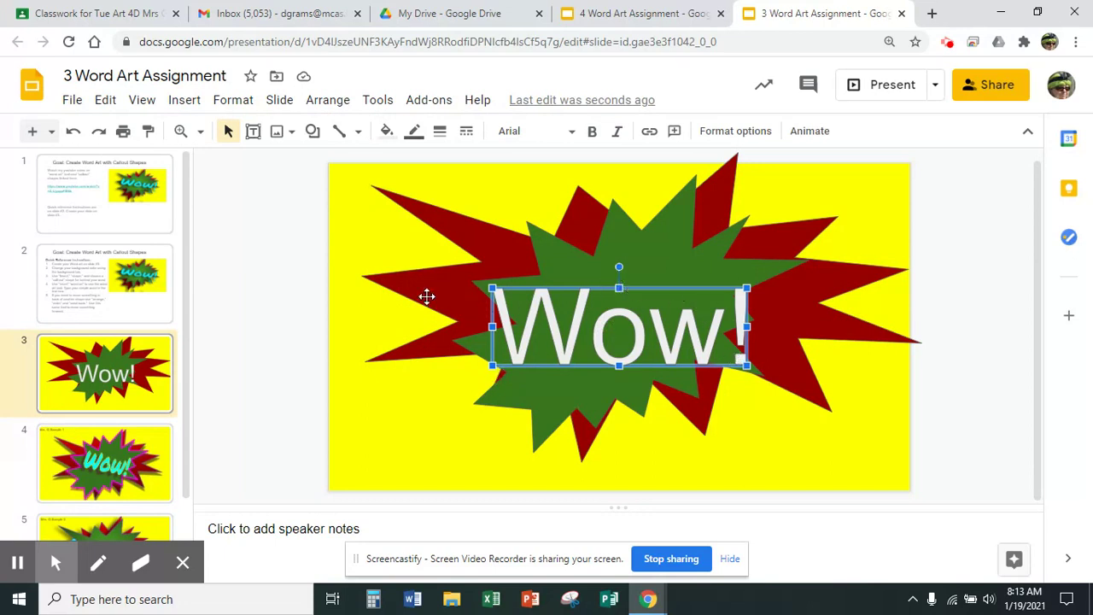
{"action": "left_click", "coordinate": [508, 135]}
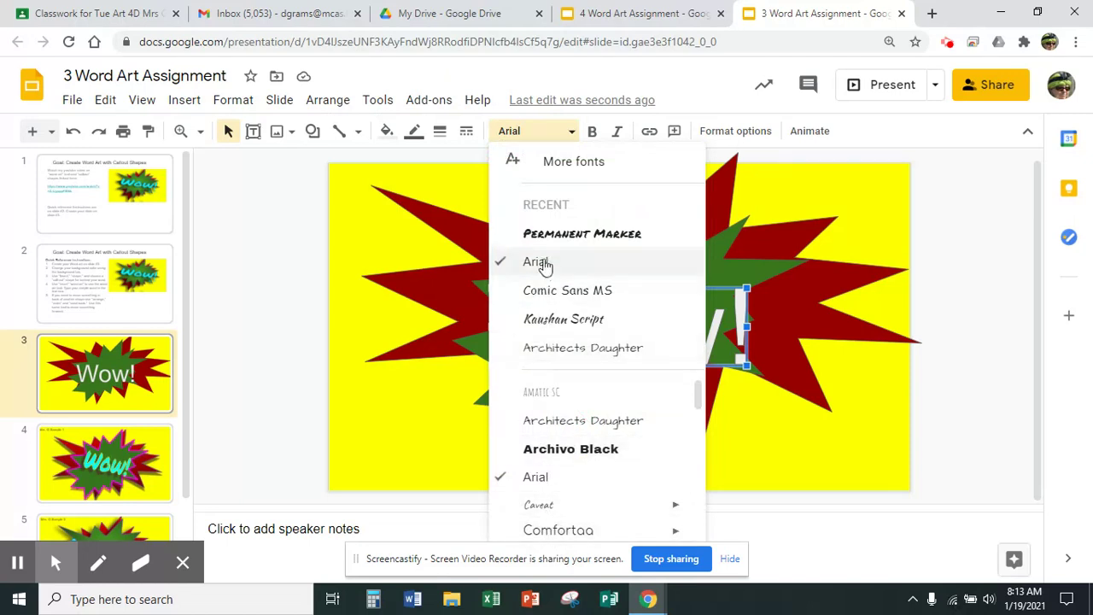
Try Lobster and Permanent Marker on the Wow! word art, then set it to Kaushan Script
{"action": "left_click_drag", "start_coordinate": [699, 393], "coordinate": [690, 466]}
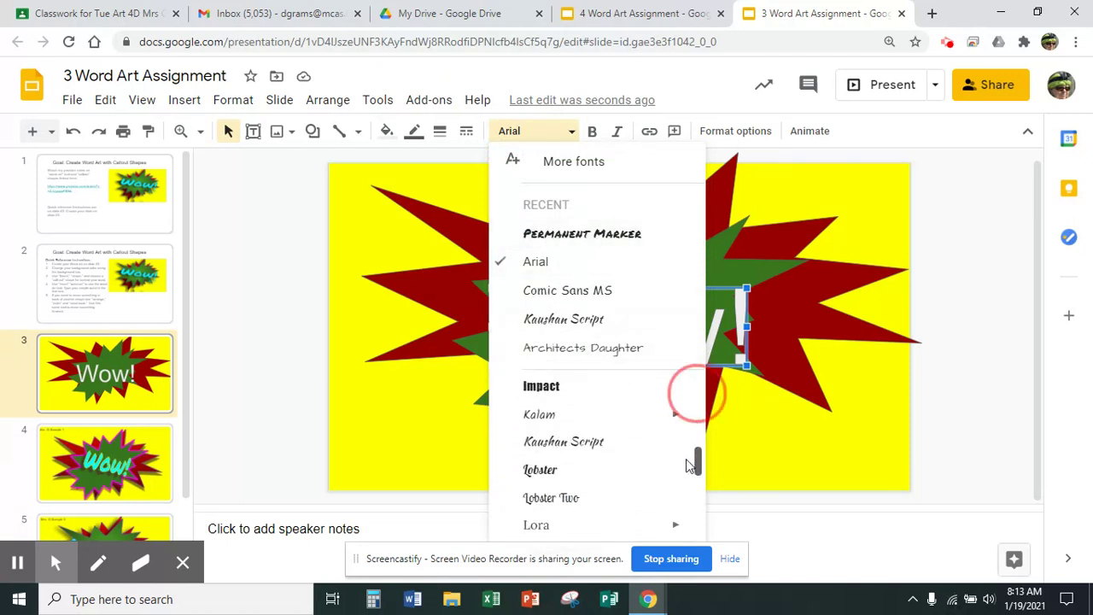
{"action": "left_click", "coordinate": [561, 462]}
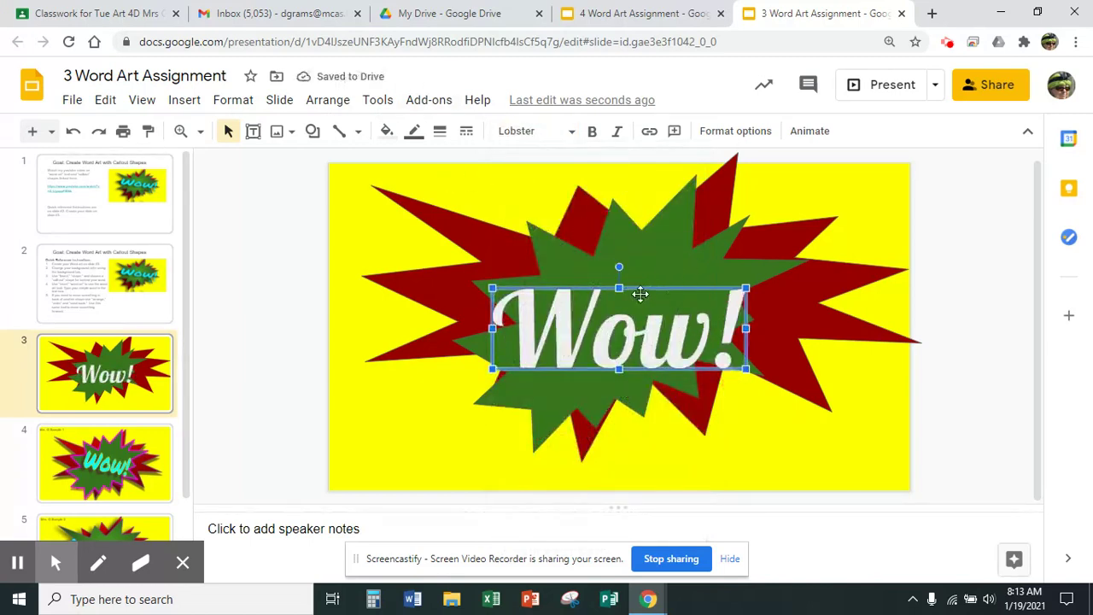
{"action": "left_click", "coordinate": [571, 133]}
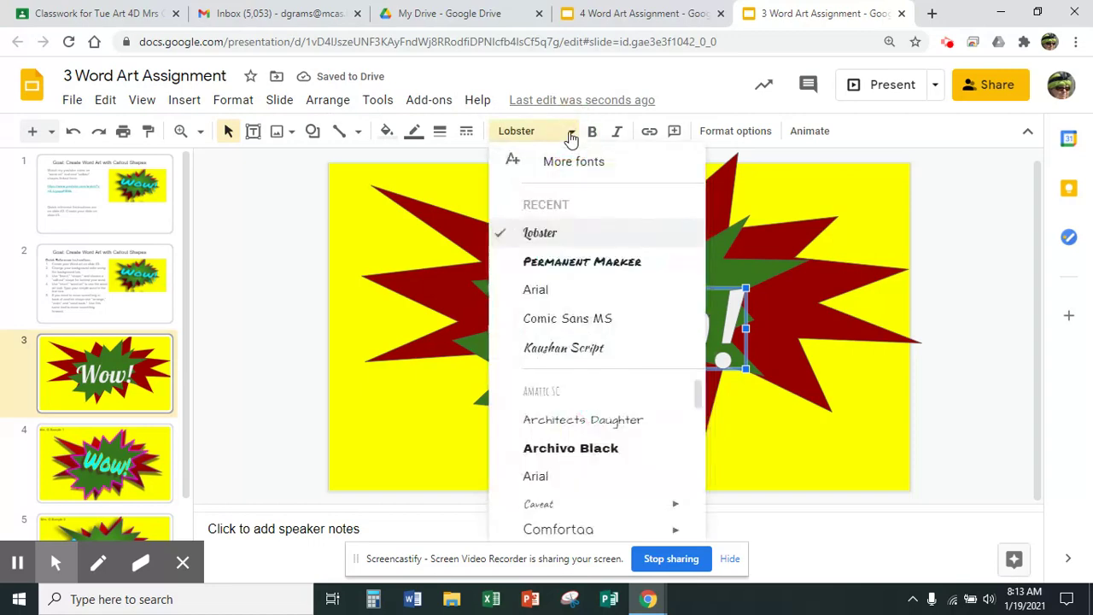
{"action": "left_click", "coordinate": [556, 263]}
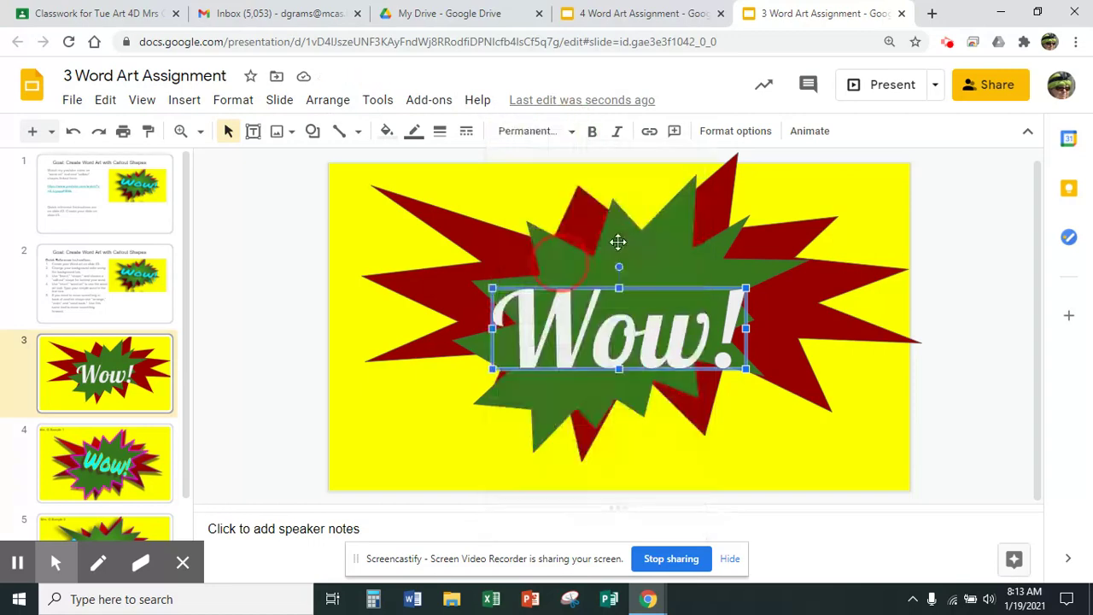
{"action": "left_click", "coordinate": [570, 133]}
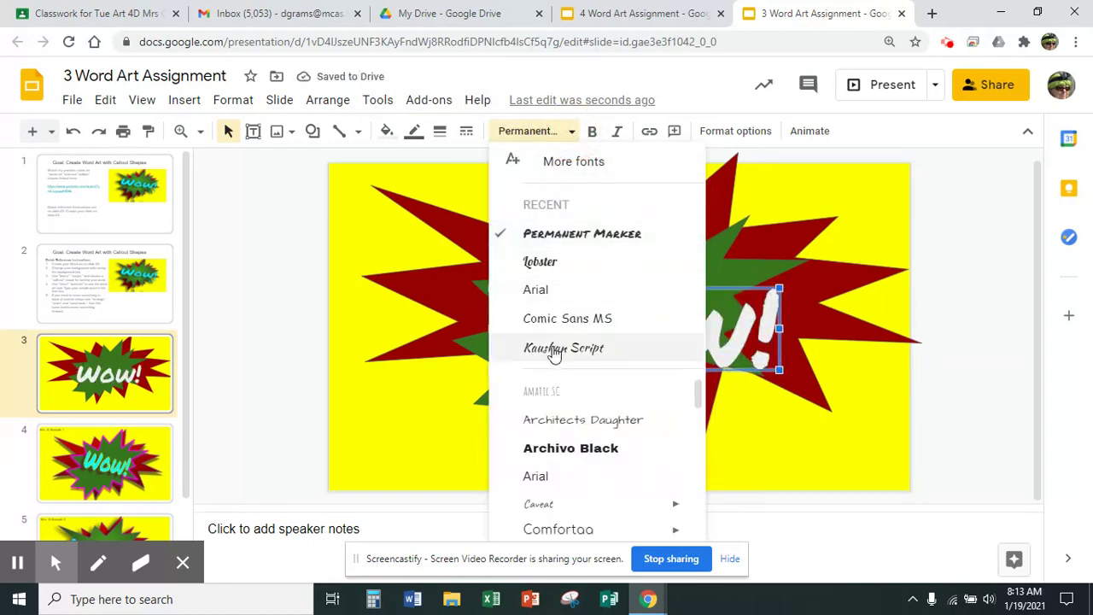
{"action": "left_click", "coordinate": [555, 350]}
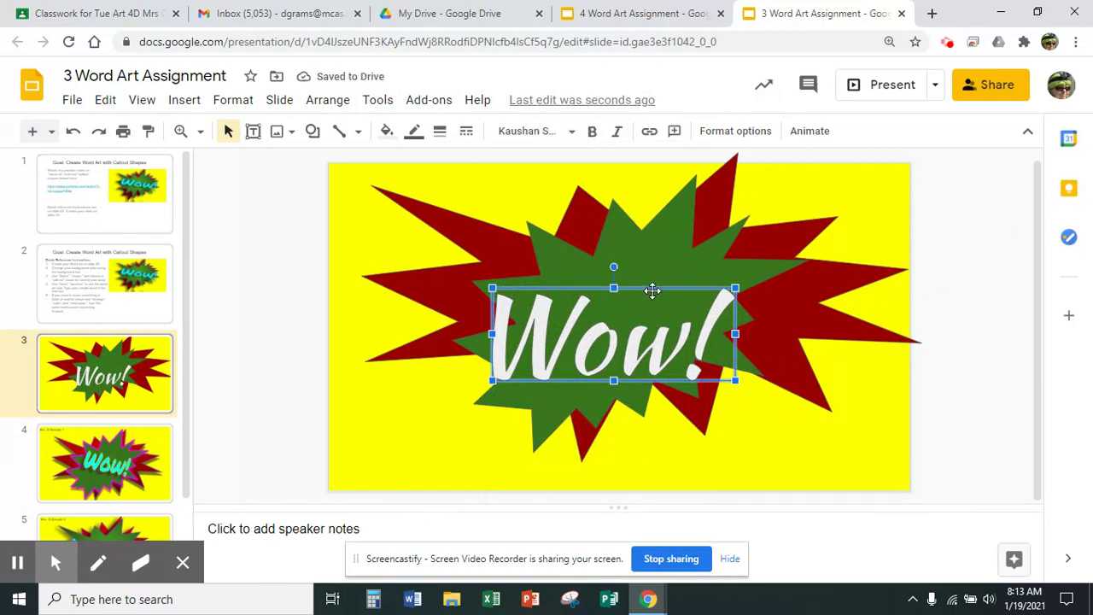
Nudge the Wow! word art over the green starburst and stretch it wider toward the upper right
{"action": "left_click_drag", "start_coordinate": [651, 291], "coordinate": [657, 293]}
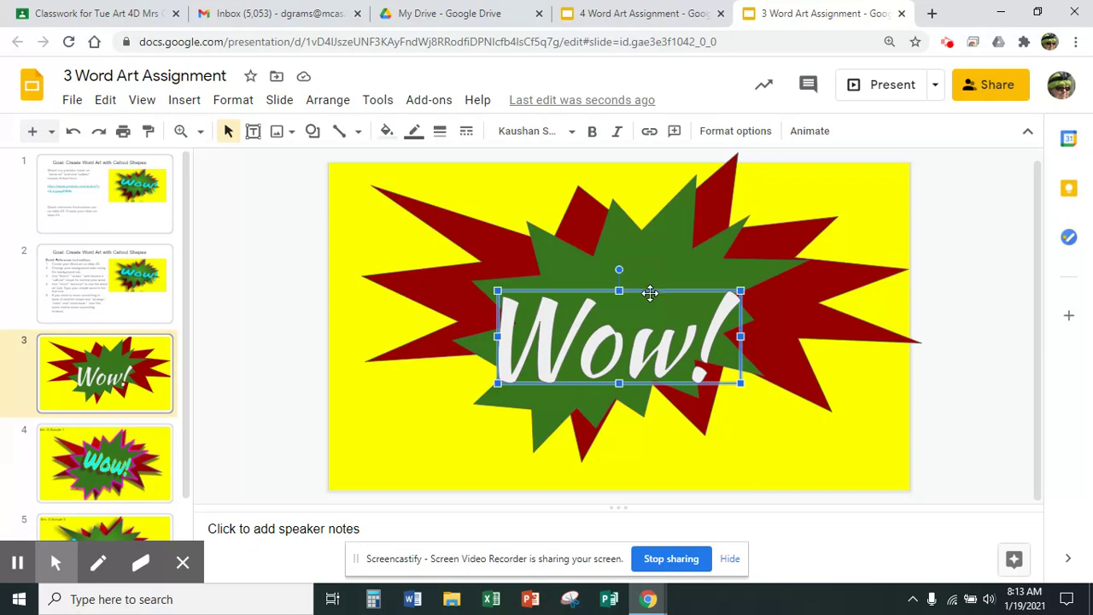
{"action": "left_click_drag", "start_coordinate": [644, 291], "coordinate": [678, 276]}
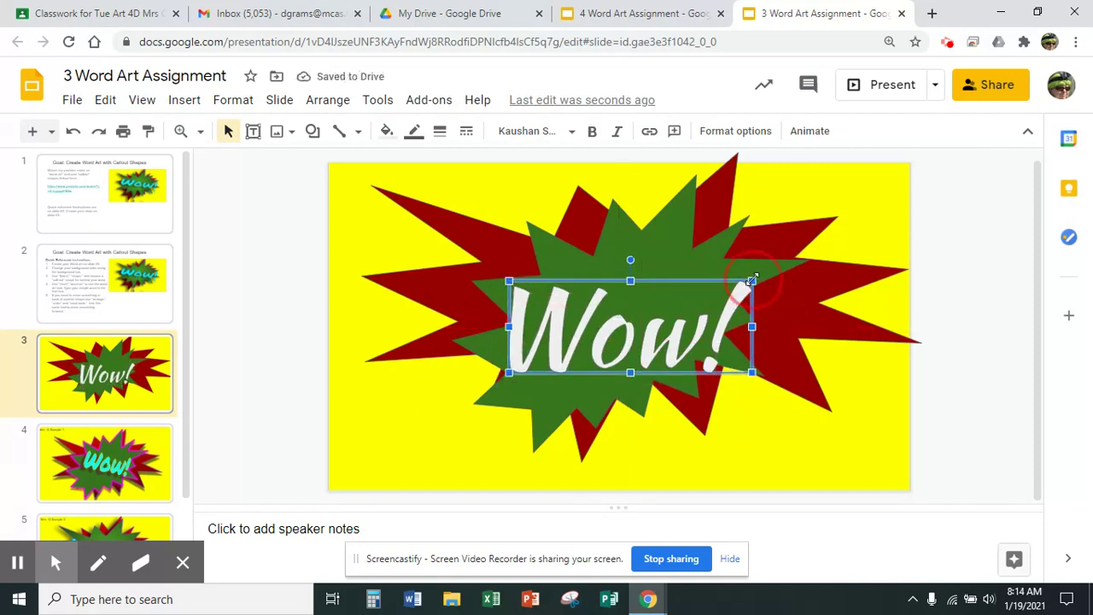
{"action": "left_click_drag", "start_coordinate": [752, 282], "coordinate": [767, 324]}
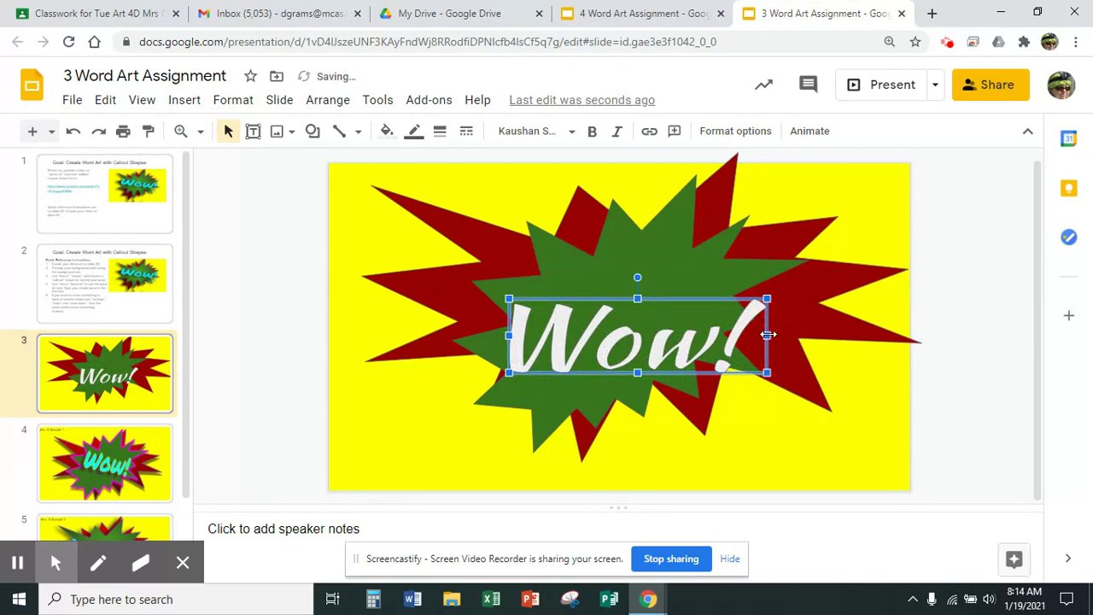